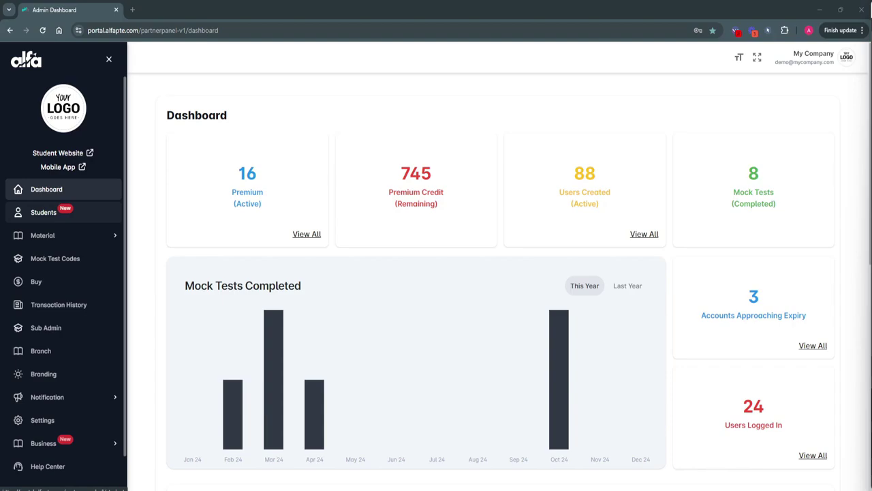
# Open the second listed student's account in trainer view and bring up its Read Aloud speaking practice questions
pyautogui.click(44, 212)
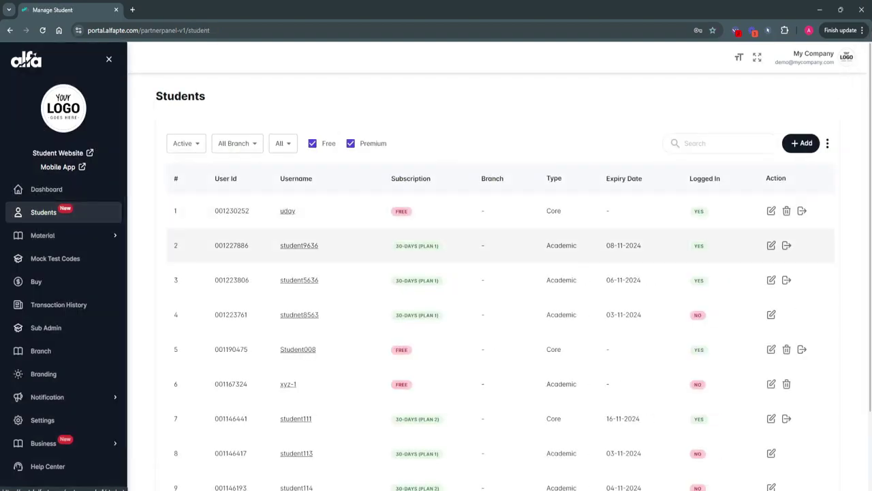
pyautogui.click(770, 246)
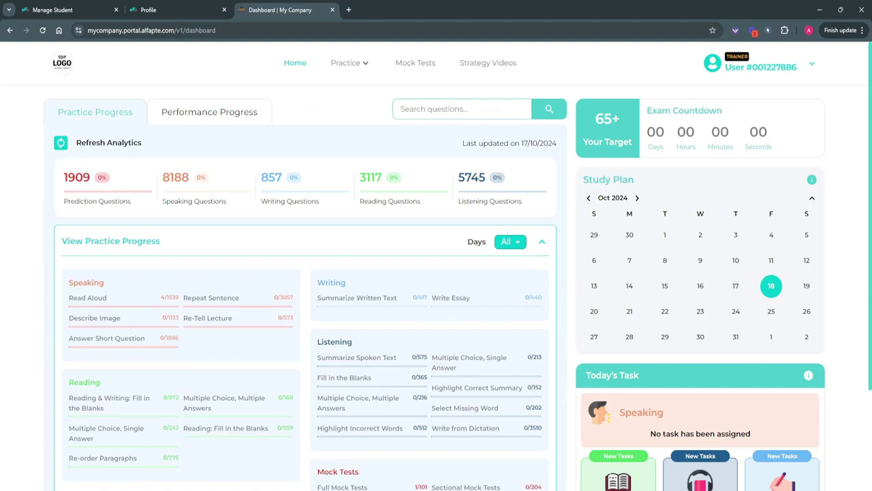
pyautogui.click(349, 63)
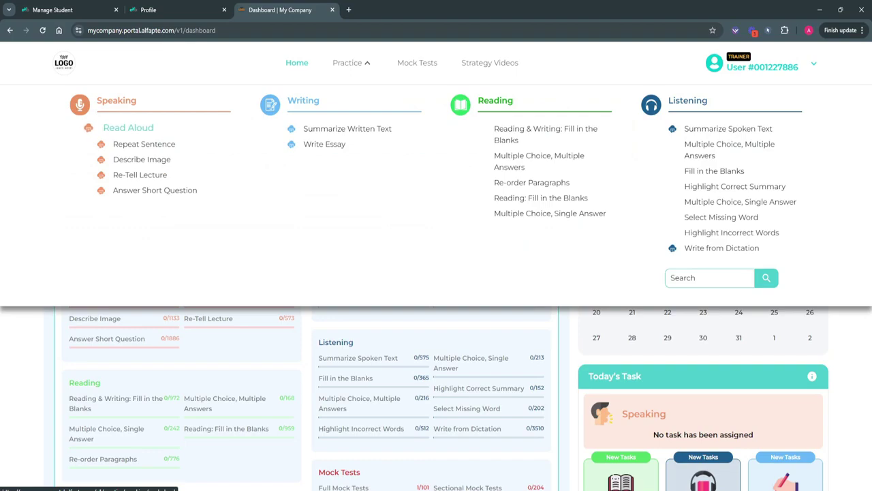
pyautogui.click(128, 127)
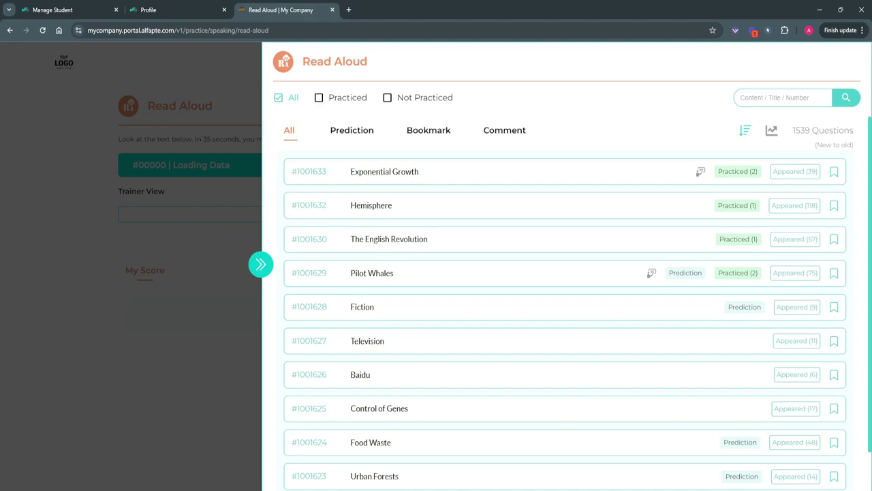
# Add the comment "Work on the fluency to improve your score!" to the latest AI score of the practiced question Exponential Growth
pyautogui.click(319, 98)
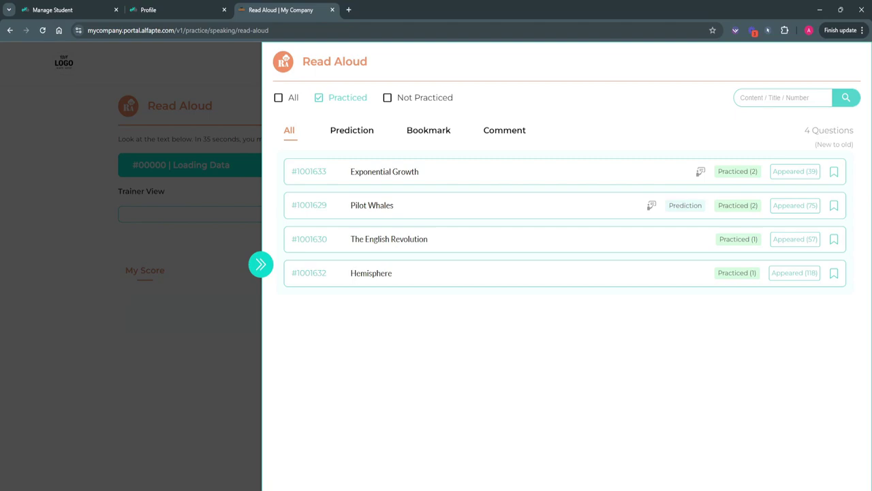
pyautogui.click(385, 172)
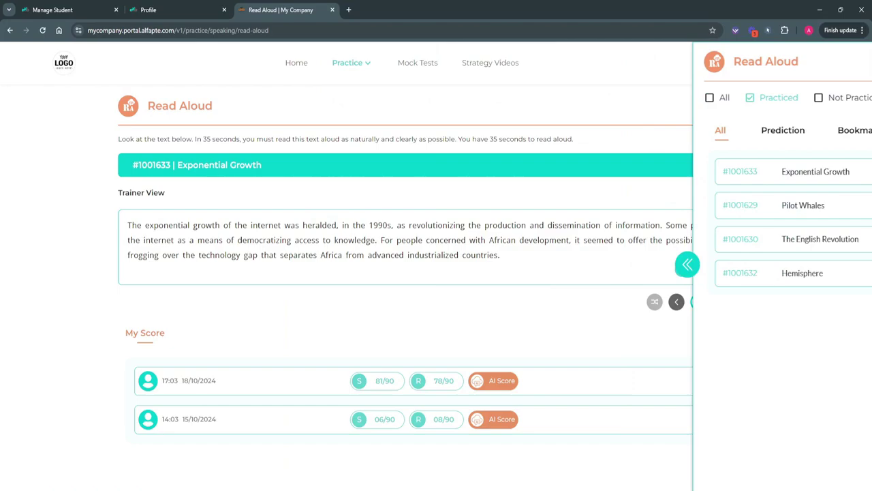
pyautogui.click(501, 380)
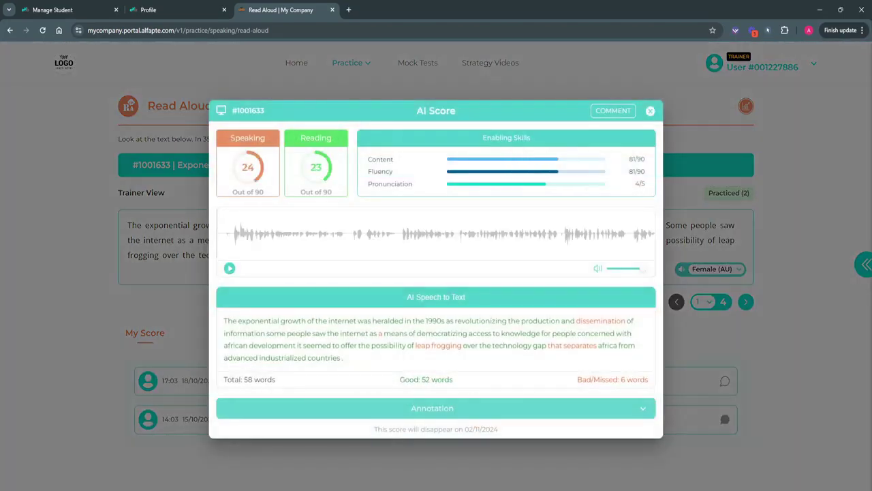
pyautogui.click(613, 110)
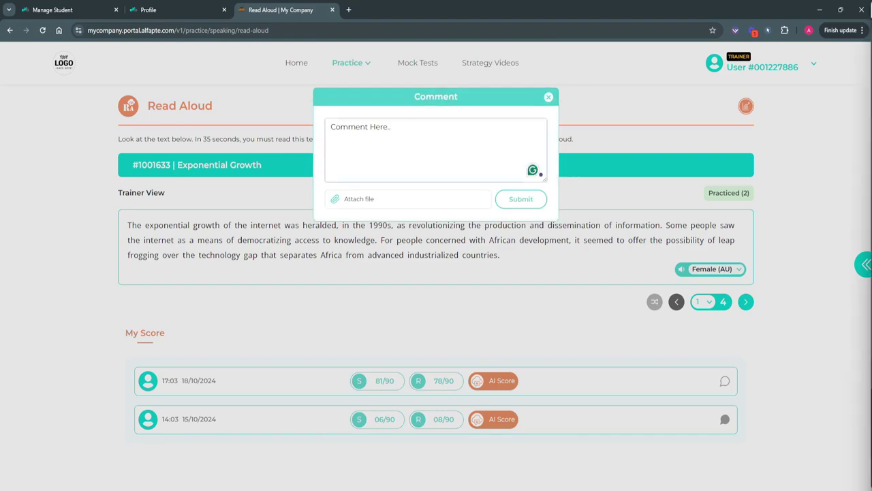
pyautogui.write('Work on the fluency to improve your score!')
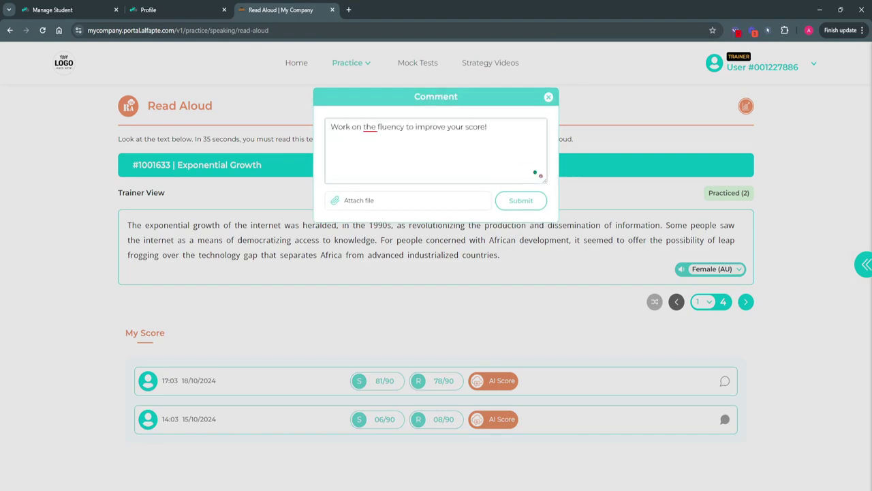
pyautogui.click(522, 200)
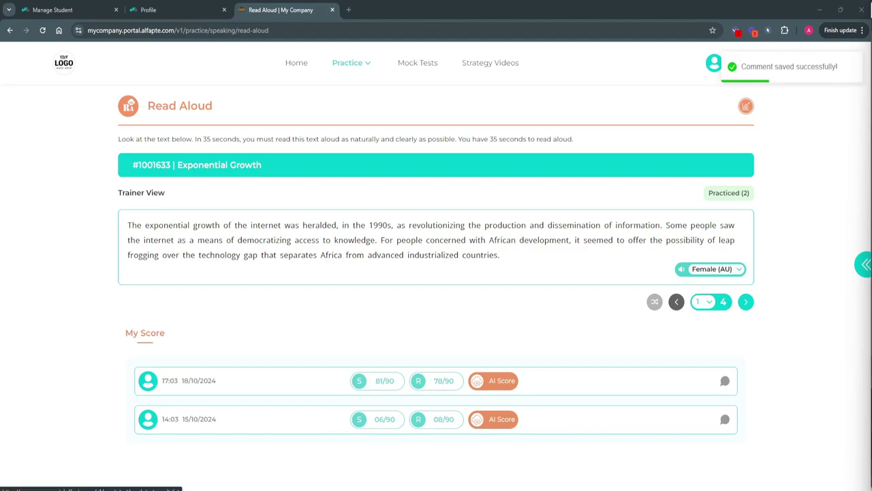
# Open the score report of the student's full Mock Test - 97 and bring up its trainer feedback for entry
pyautogui.click(418, 63)
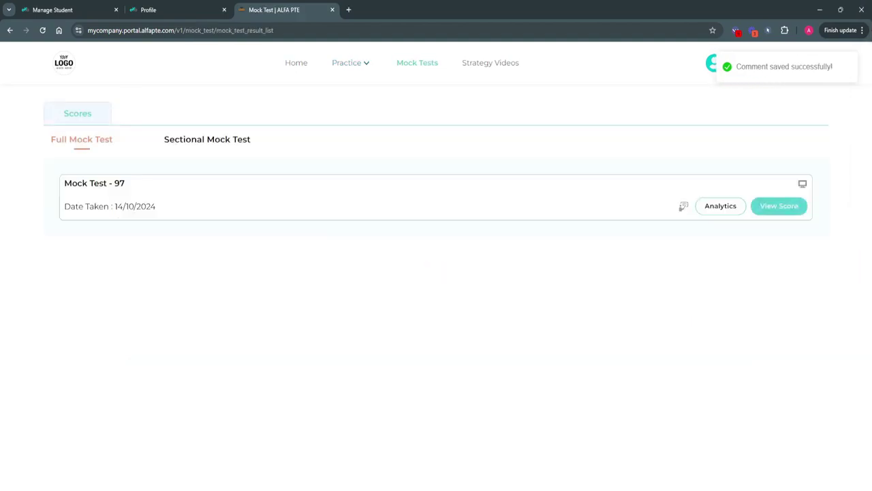
pyautogui.click(779, 206)
pyautogui.scroll(-1, 437, 273)
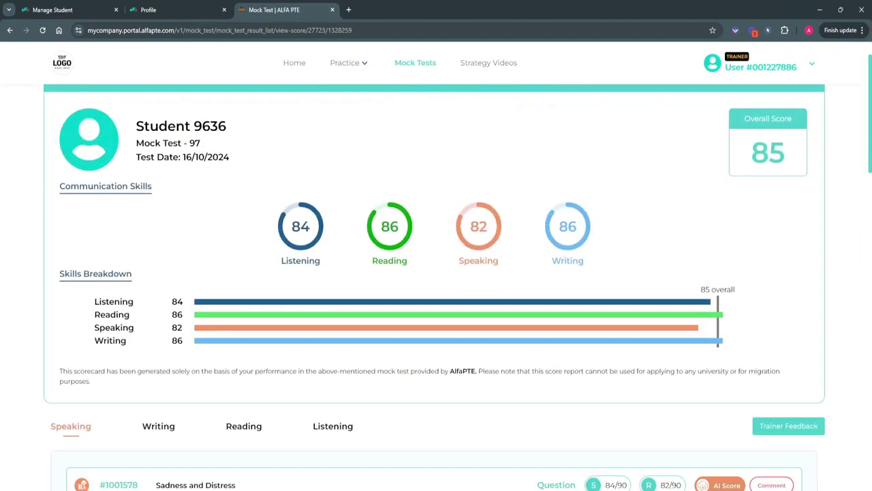
pyautogui.scroll(-1, 436, 273)
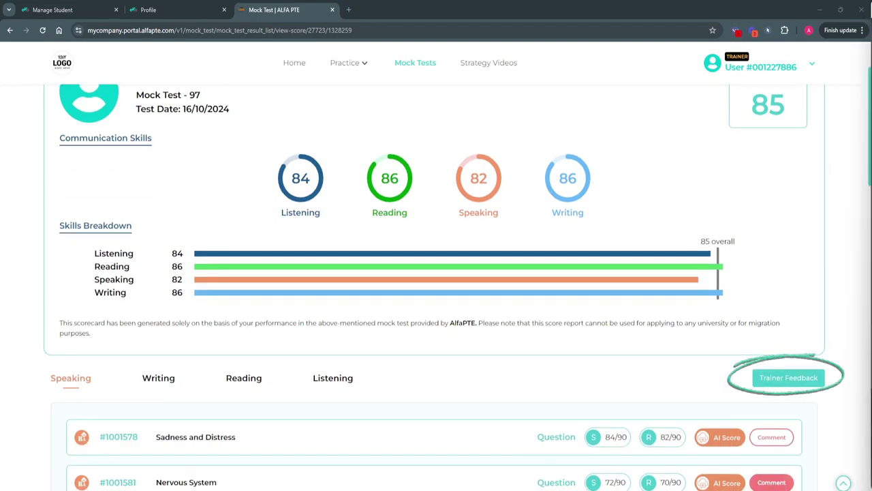
pyautogui.click(788, 378)
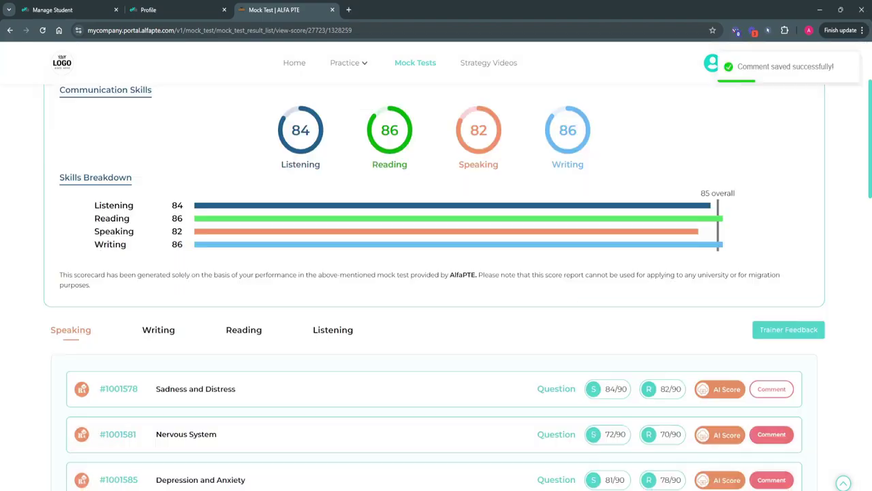
# Submit the comment "Work on your fluency!" on the AI score of the Nervous System speaking question
pyautogui.click(720, 434)
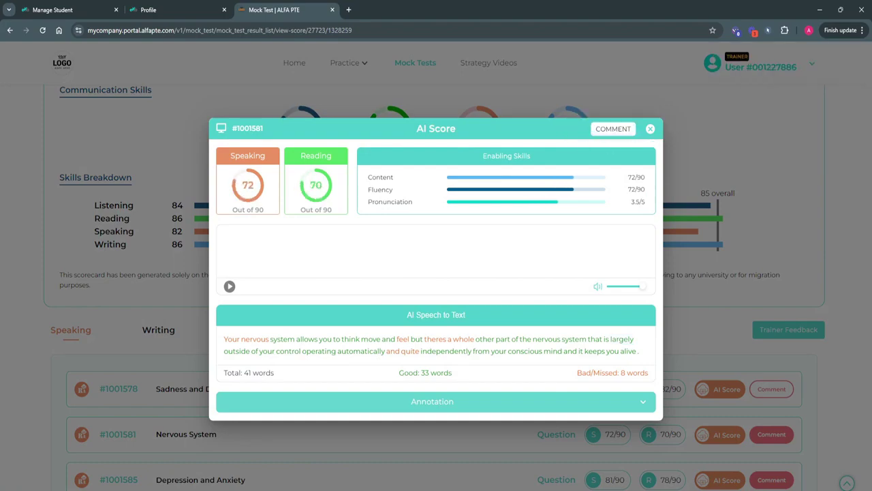
pyautogui.click(613, 129)
pyautogui.write('Work on your flu')
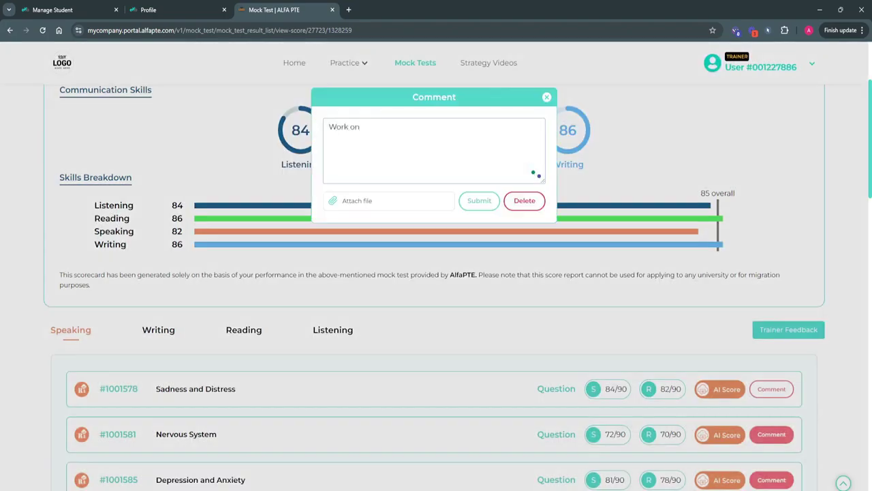
pyautogui.write('ency!')
pyautogui.click(479, 201)
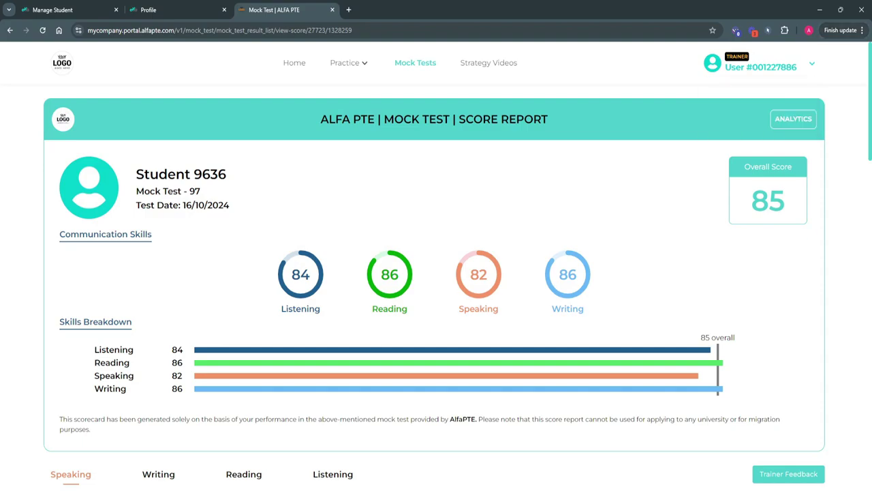
# Log in to the student portal with the student's credentials in a new incognito window
pyautogui.click(861, 30)
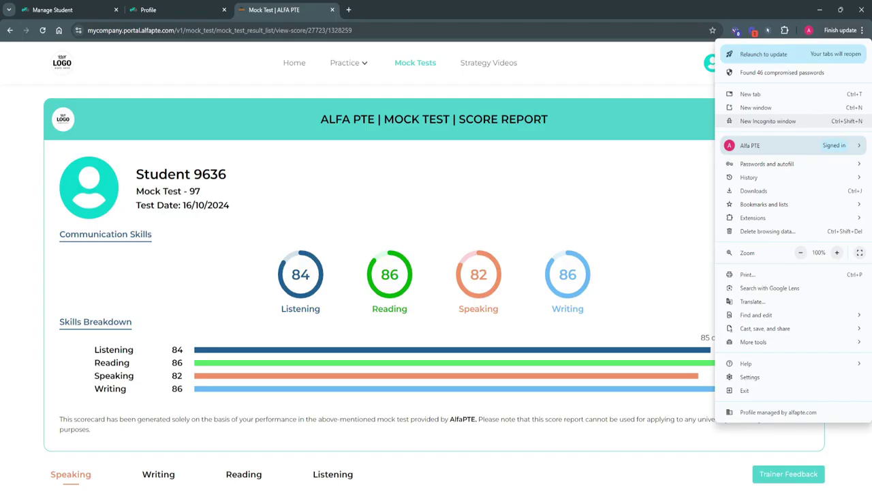
pyautogui.press('Return')
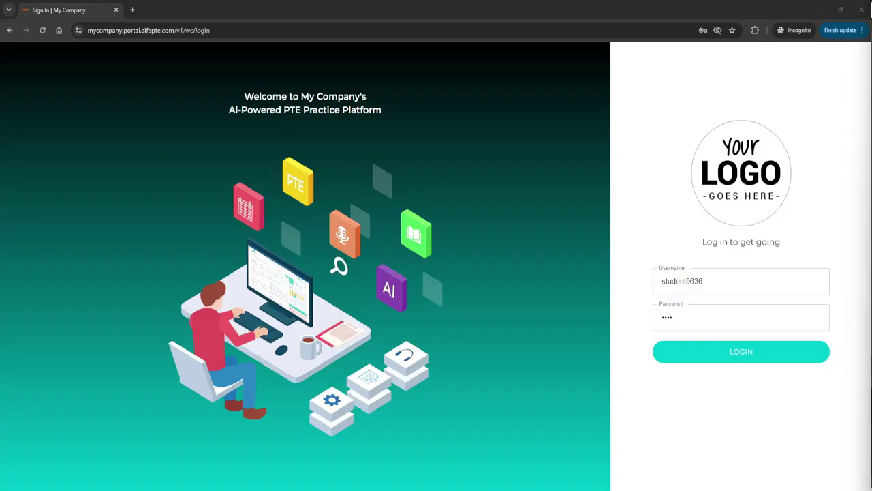
pyautogui.press('Return')
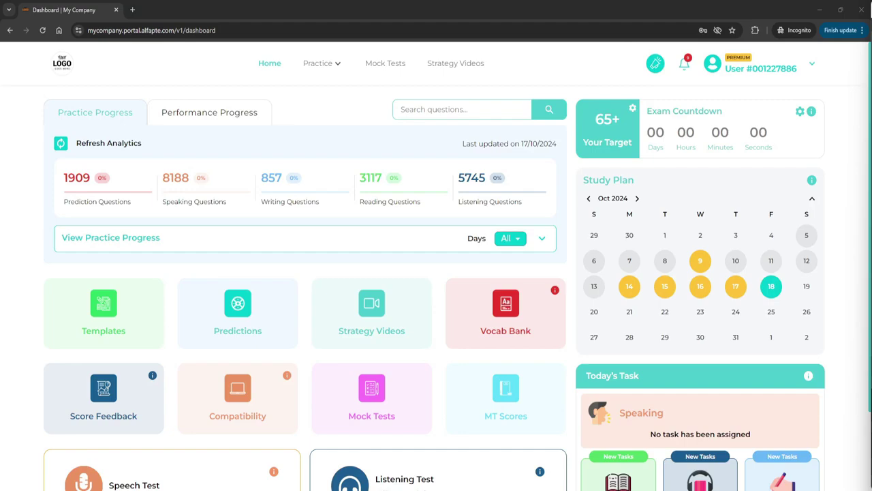
# View the trainer's feedback on the latest Exponential Growth attempt among the commented Read Aloud questions
pyautogui.click(684, 63)
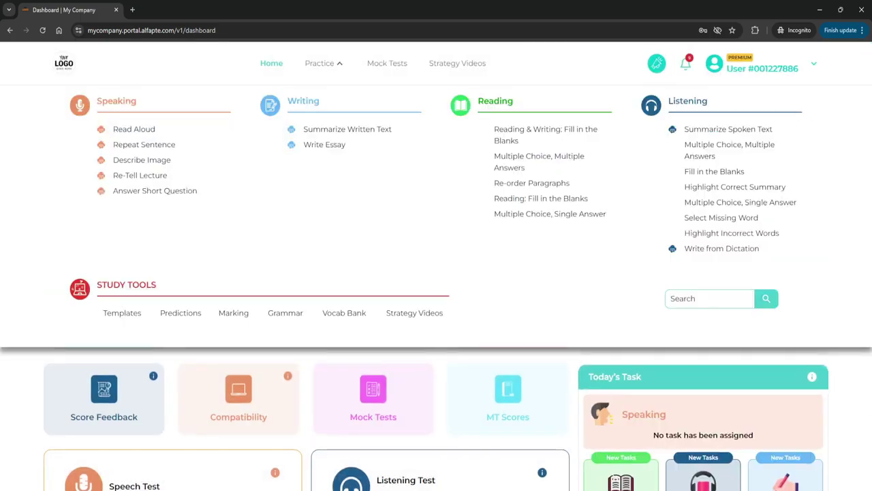
pyautogui.click(129, 128)
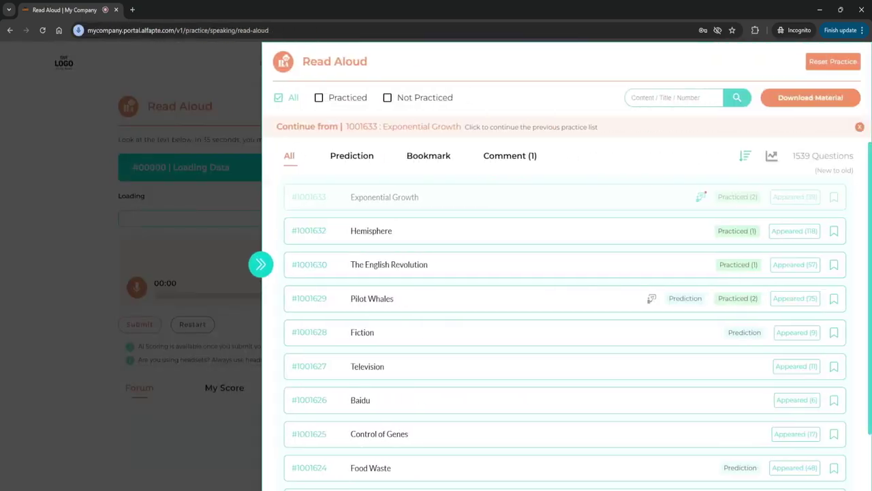
pyautogui.click(509, 156)
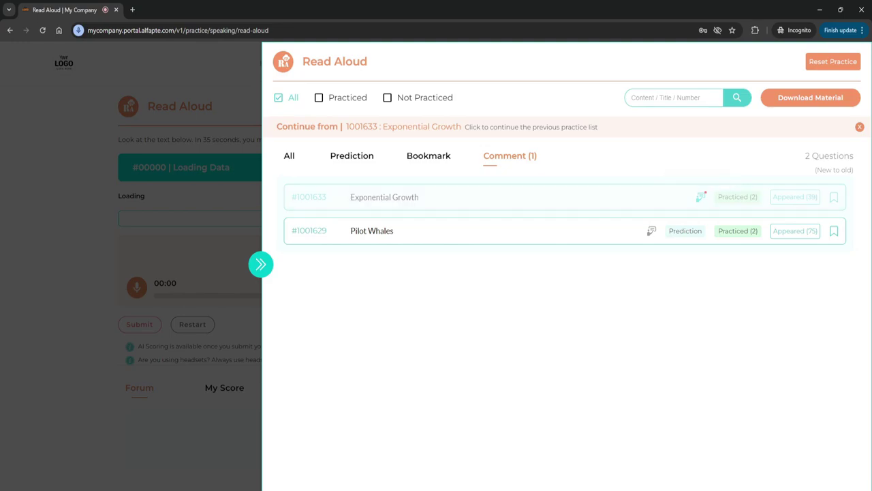
pyautogui.click(654, 197)
pyautogui.scroll(-2, 434, 266)
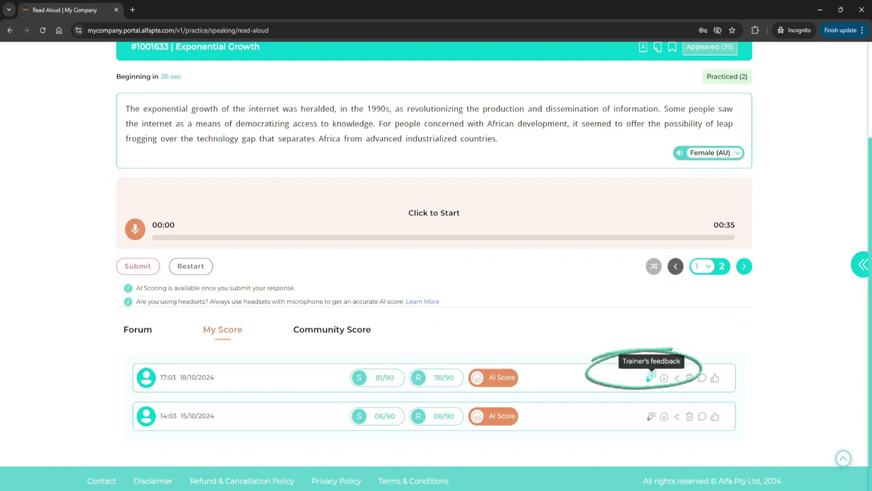
pyautogui.click(650, 377)
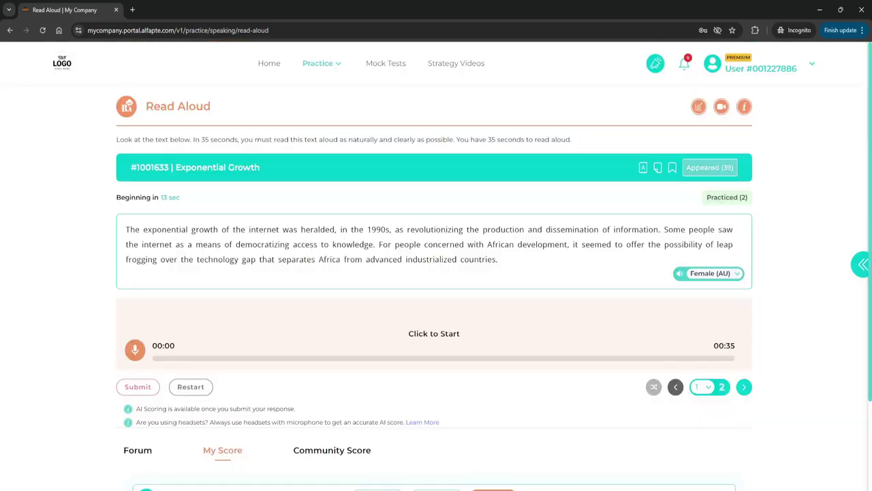
# Review the trainer feedback for Mock Test - 97 from the full mock test scores, and return to the scores list
pyautogui.click(386, 63)
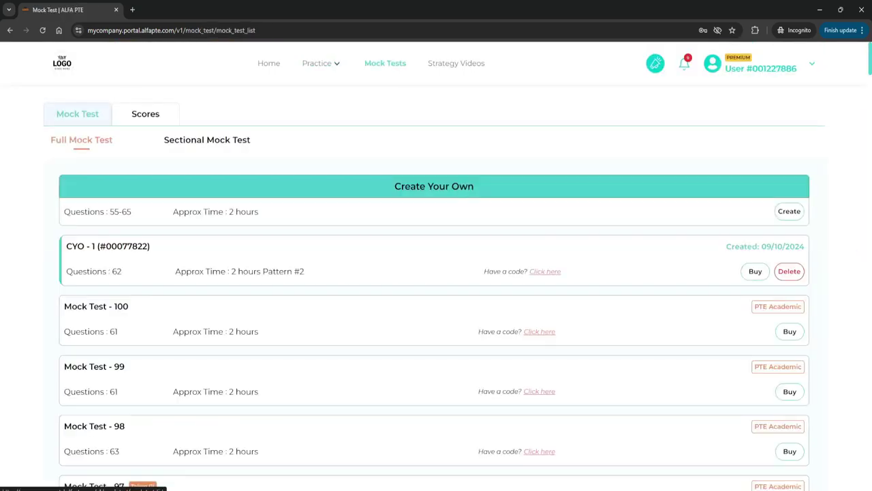
pyautogui.click(145, 114)
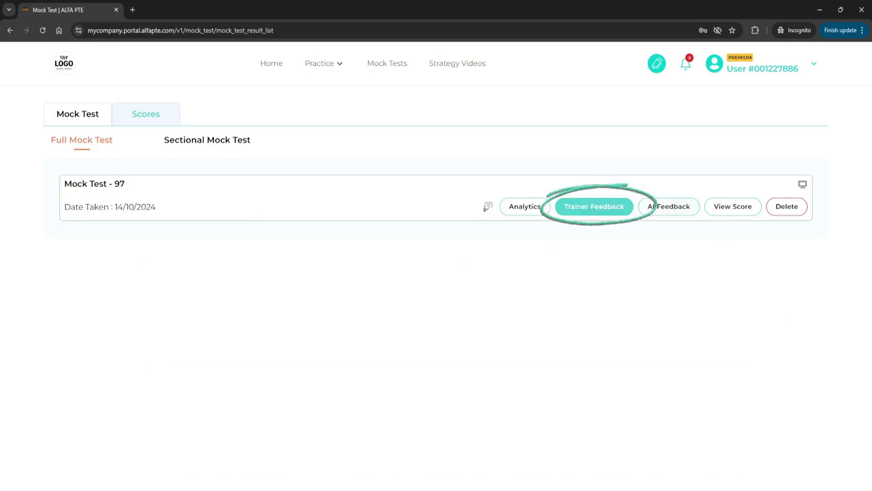
pyautogui.click(594, 206)
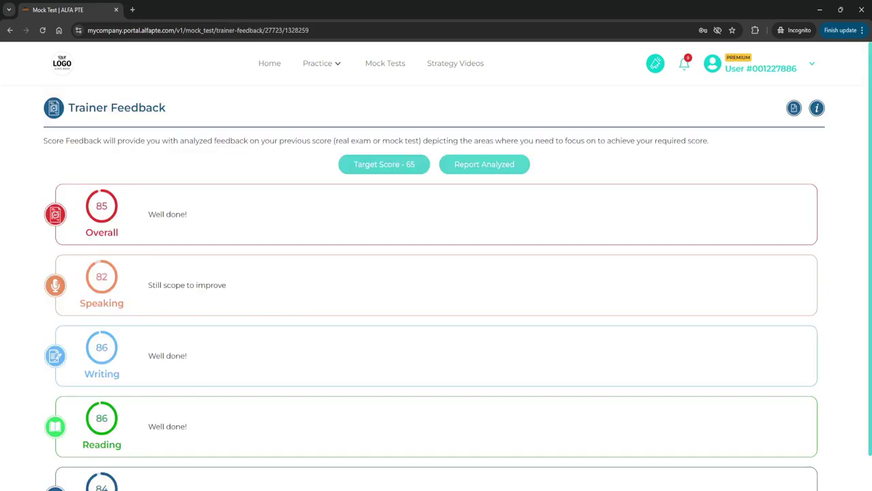
pyautogui.scroll(-1, 436, 266)
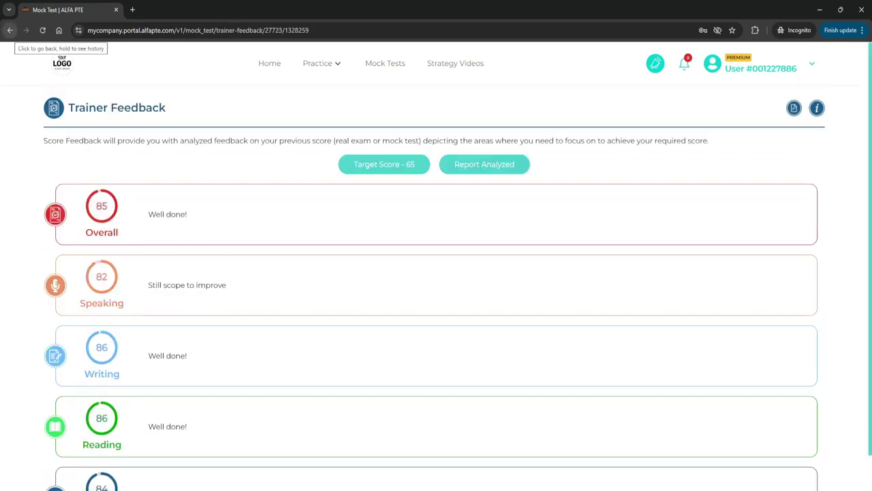
pyautogui.click(9, 30)
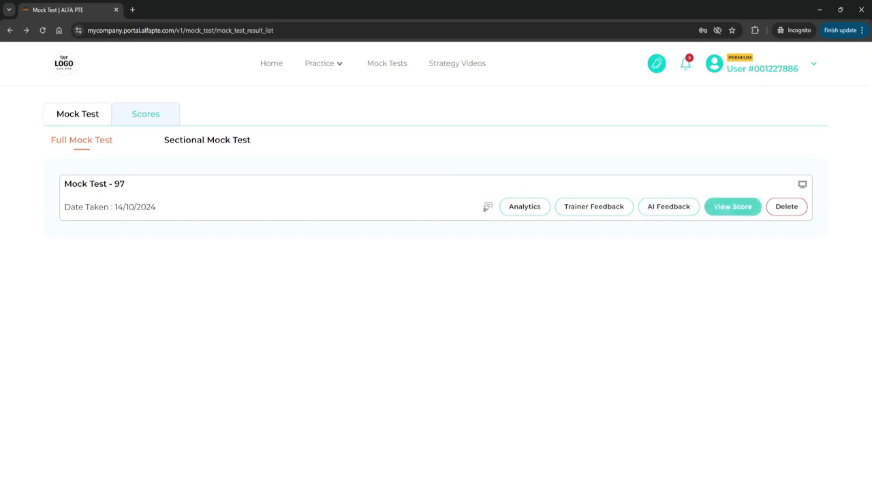
# Read the trainer comment on the Nervous System question in the Mock Test - 97 score report, and close it
pyautogui.click(732, 205)
pyautogui.scroll(-3, 437, 286)
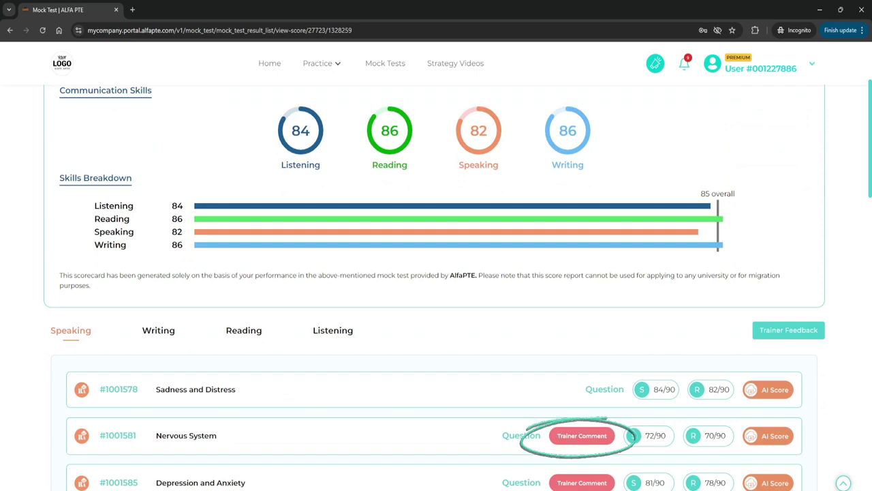
pyautogui.click(582, 435)
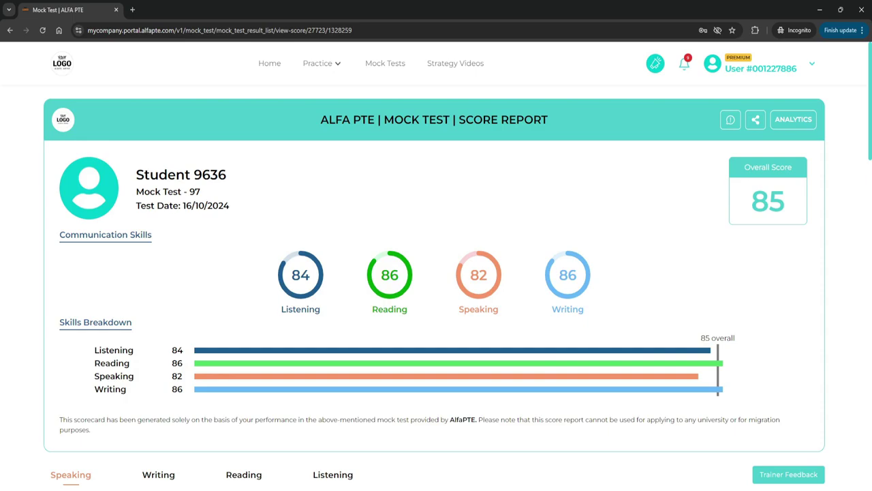
pyautogui.scroll(-2, 436, 272)
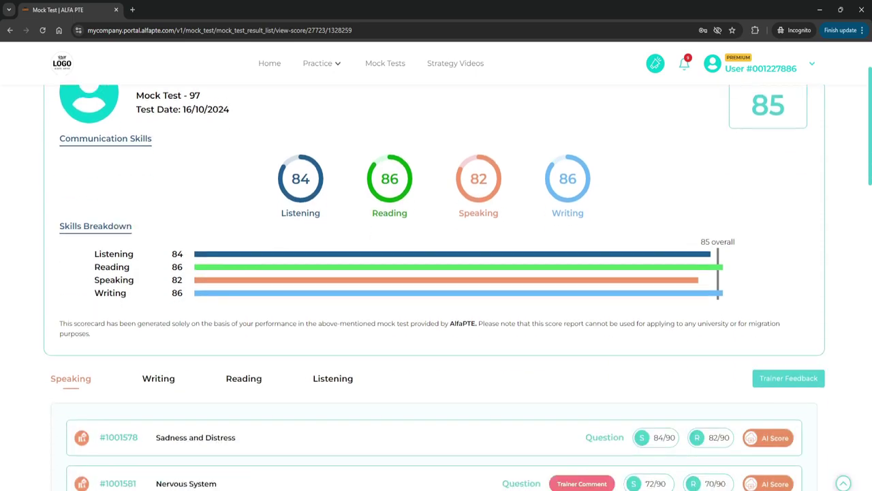
pyautogui.scroll(-1, 436, 273)
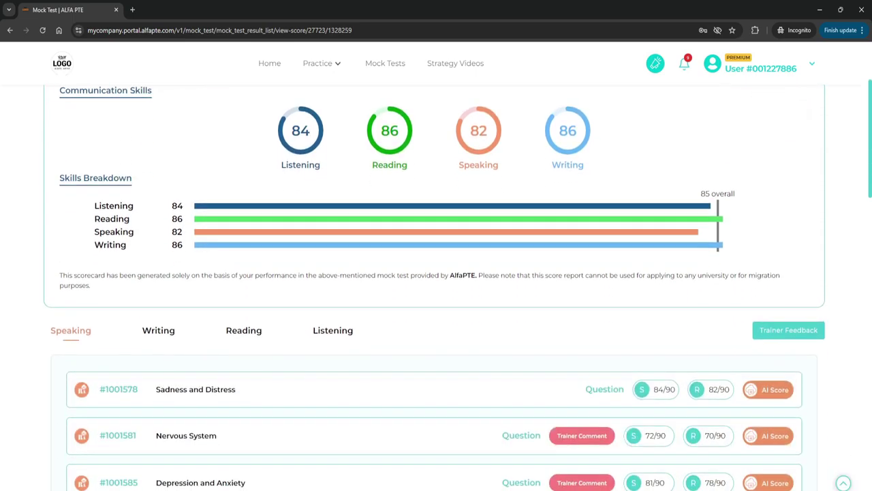
pyautogui.click(582, 435)
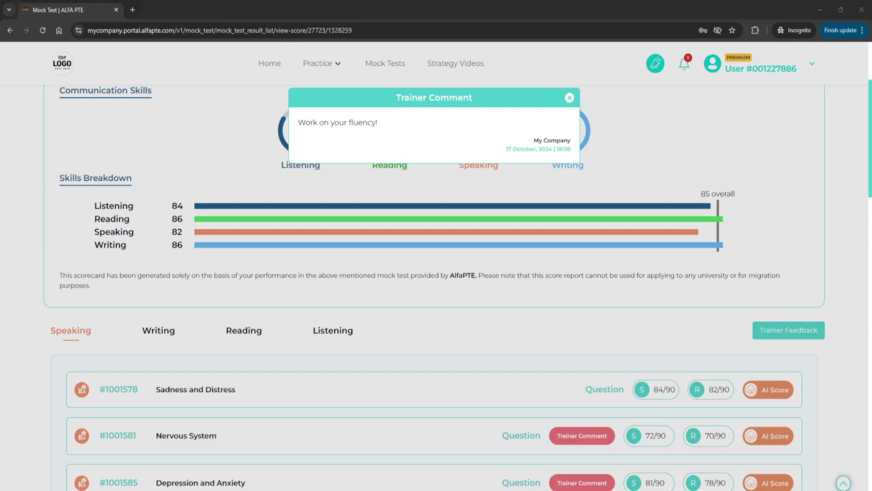
pyautogui.click(570, 97)
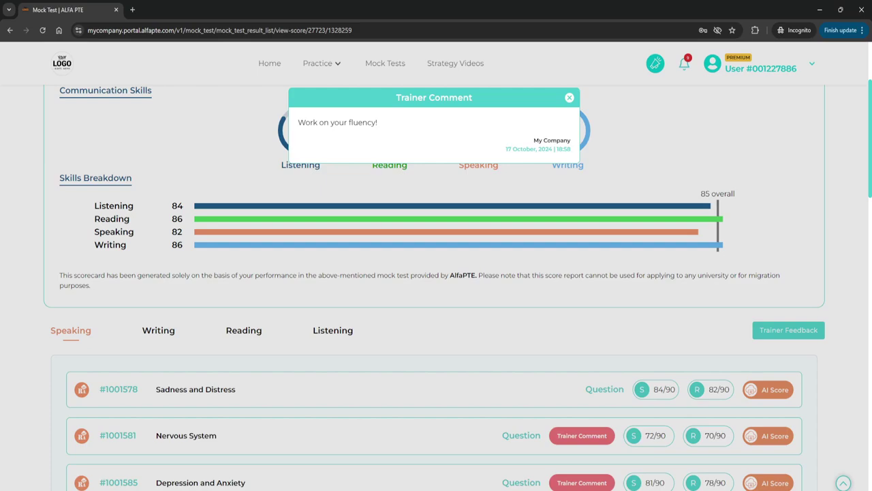
pyautogui.scroll(2, 435, 286)
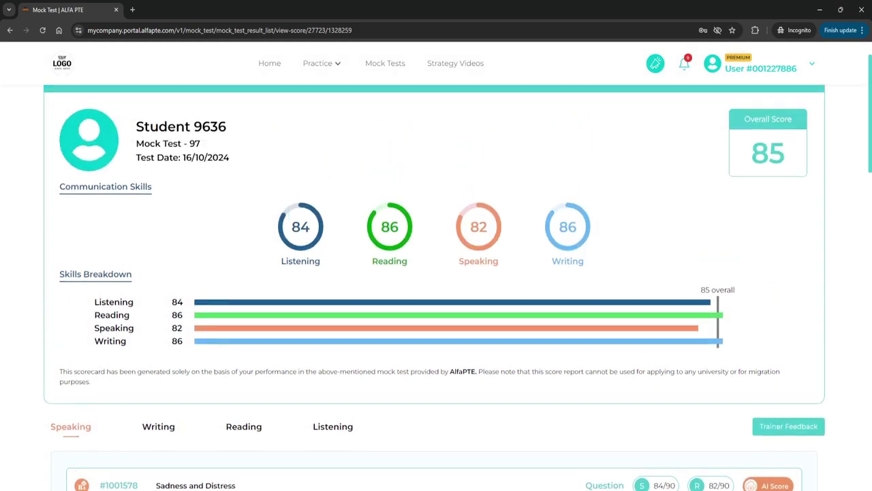